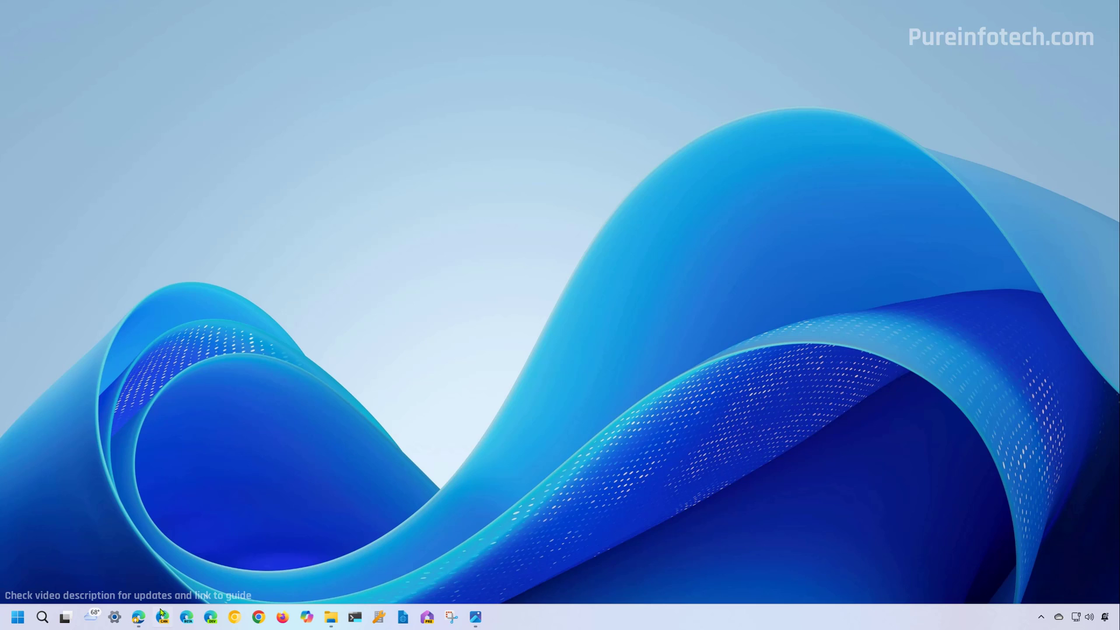
Step: Load account.microsoft.com/devices/recoverykey in Edge and sign in with the Windows Security PIN
click(138, 617)
text(https://account.microsoft.com/devices/recoverykey)
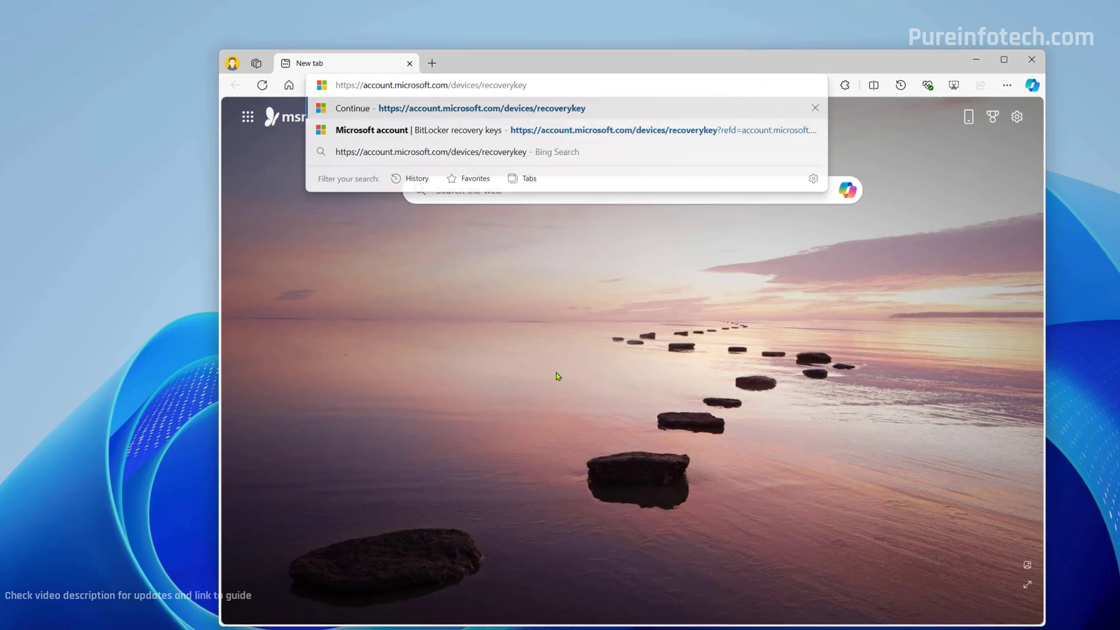
key(Return)
click(800, 125)
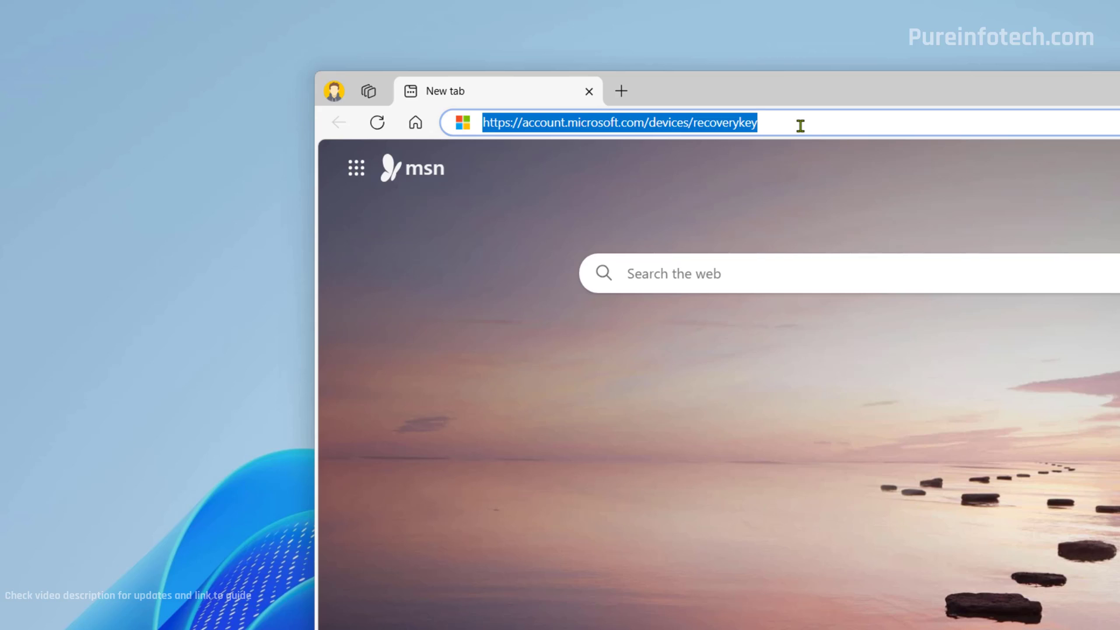
key(Return)
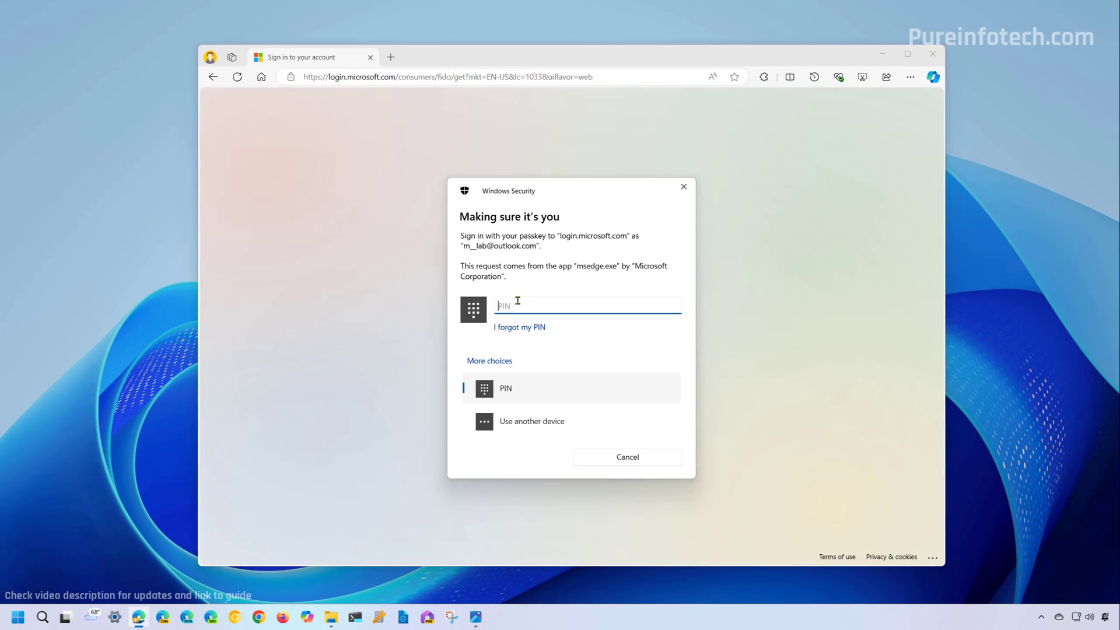
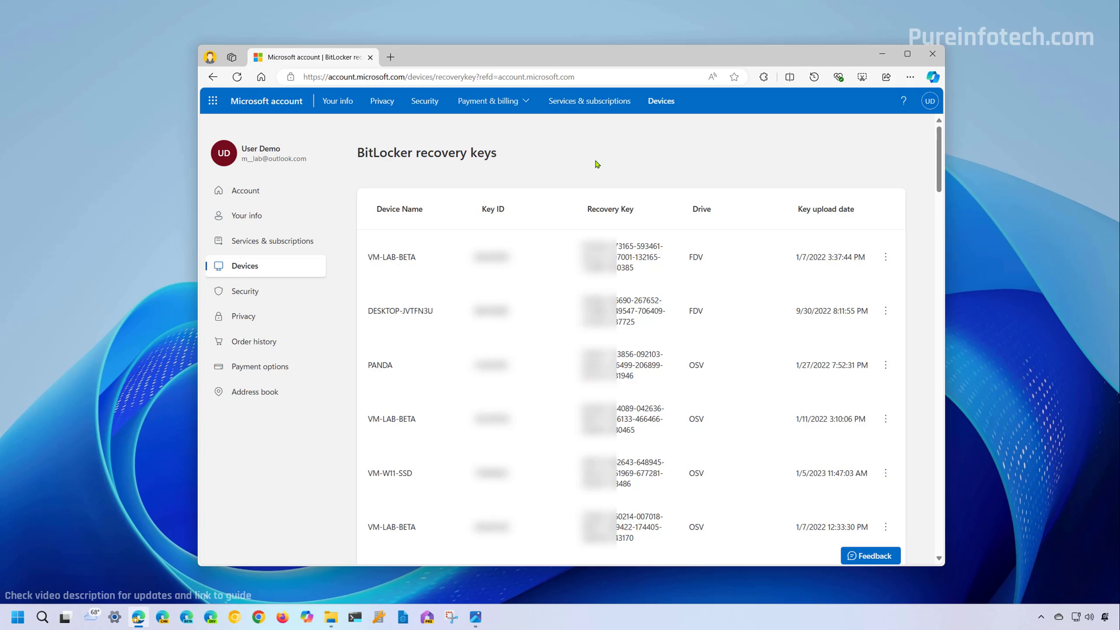
Step: Search the page for B0A and select the VMPREVIEW recovery key matching Key ID 73DCBB0A
key(alt+Tab)
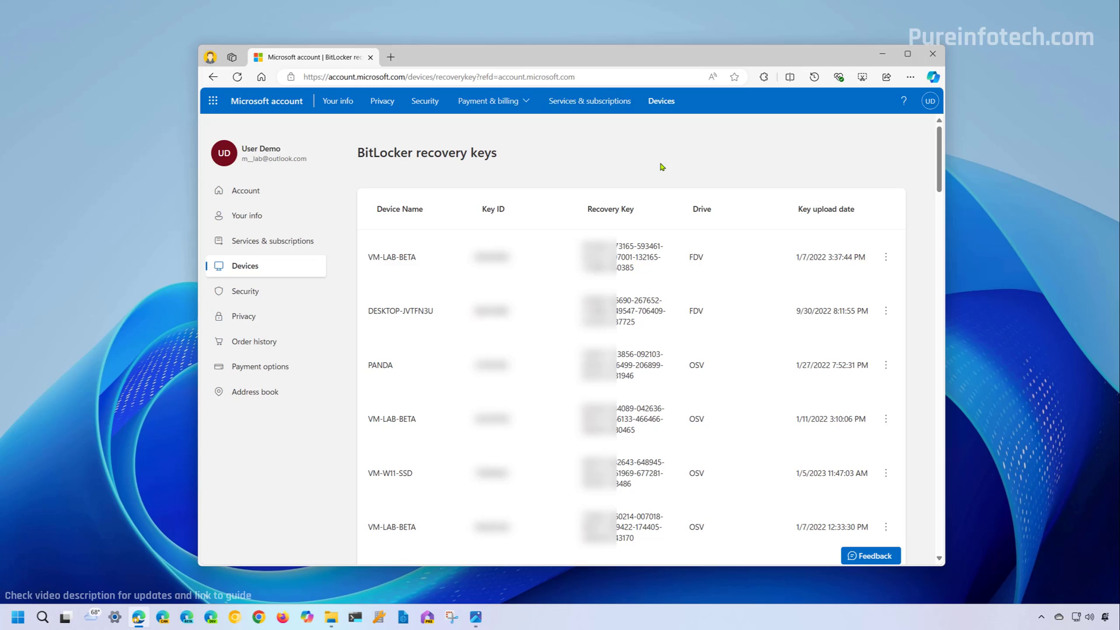
key(ctrl+f)
text(B0A)
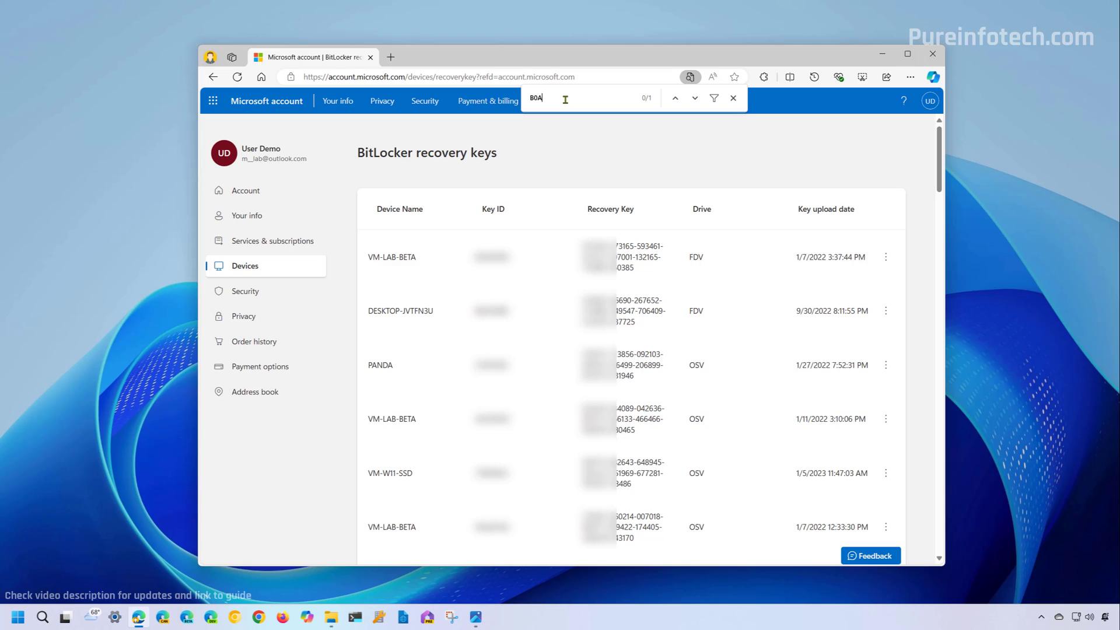
key(Return)
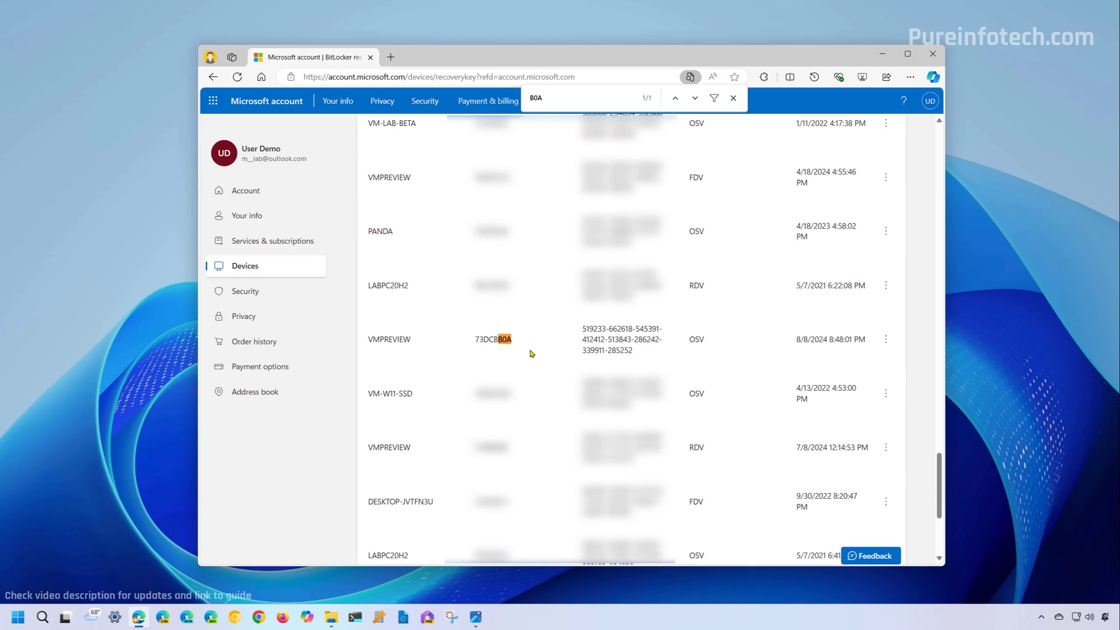
triple_click(521, 343)
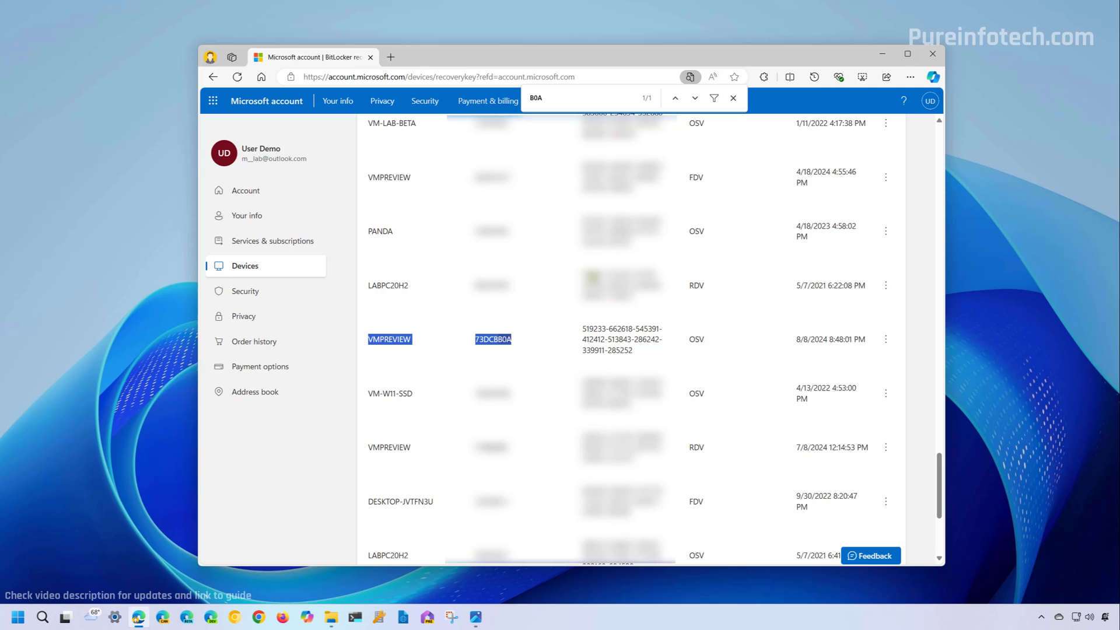
click(733, 98)
drag(583, 328, 649, 352)
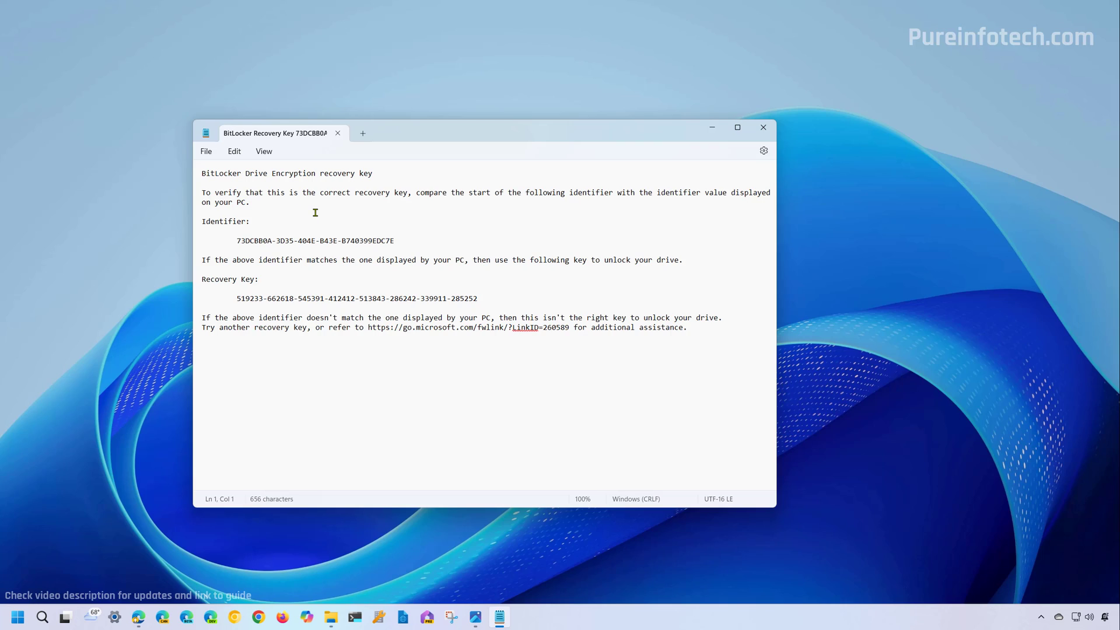
Step: Highlight the identifier 73DCBB0A and the Recovery Key label in the Notepad key file
double_click(273, 241)
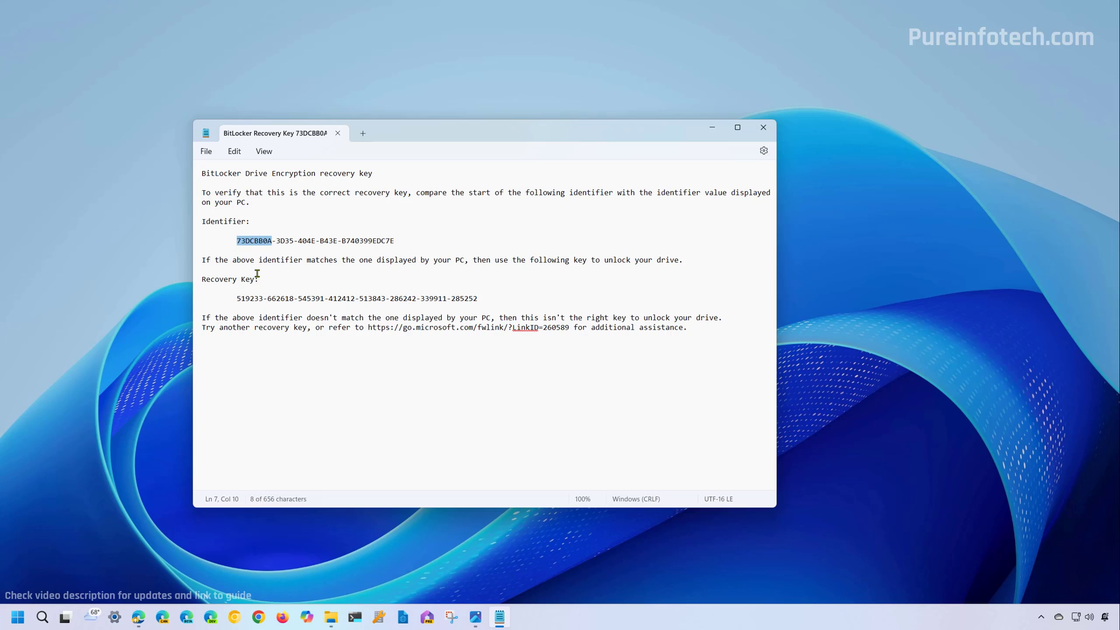
drag(259, 280, 197, 281)
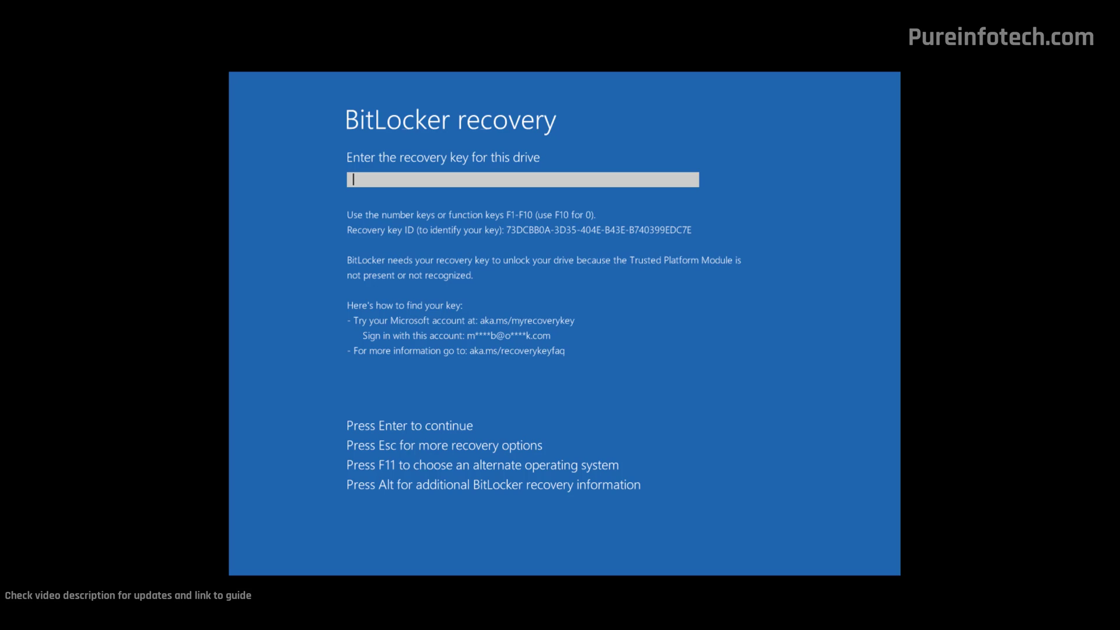
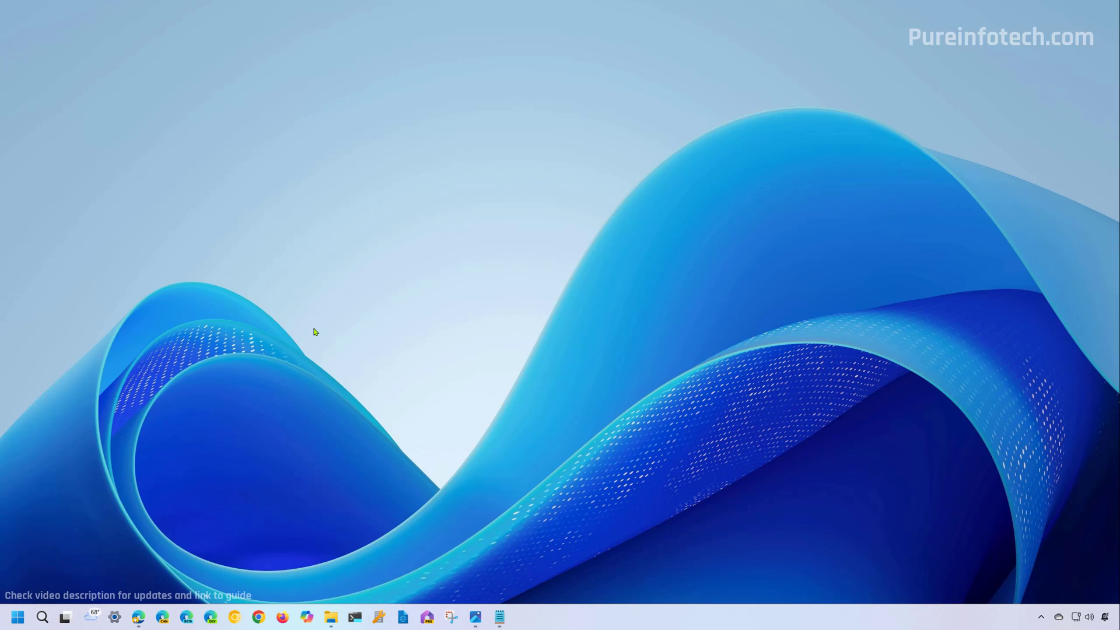
Step: Open Control Panel from Start, view it as Large icons, and go to BitLocker Drive Encryption
key(super)
text(c)
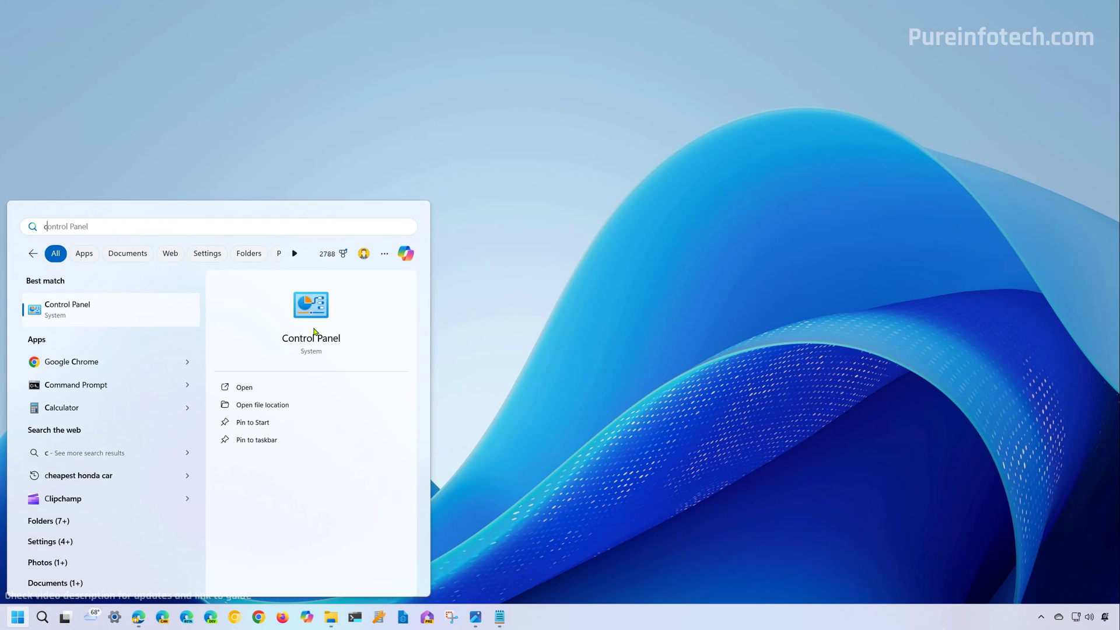
click(99, 312)
click(764, 148)
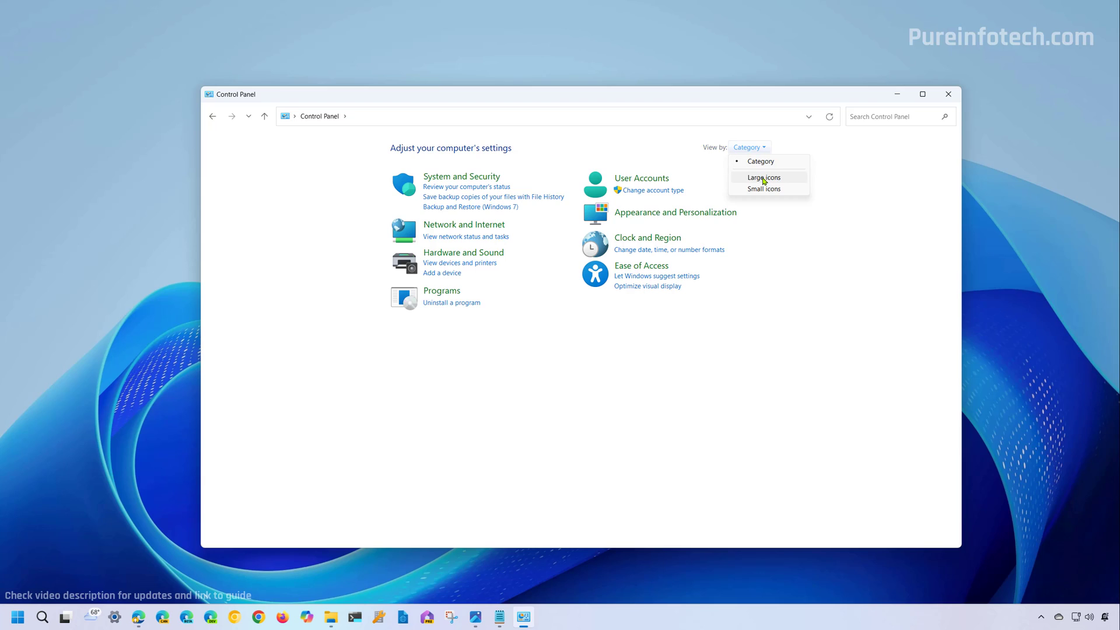
click(764, 178)
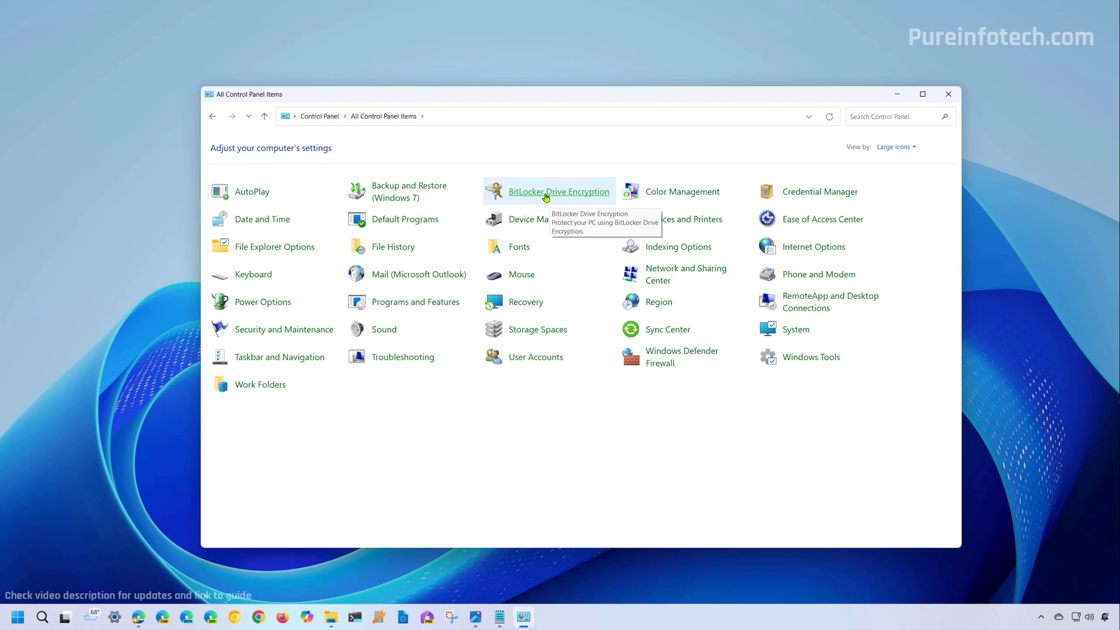
click(559, 192)
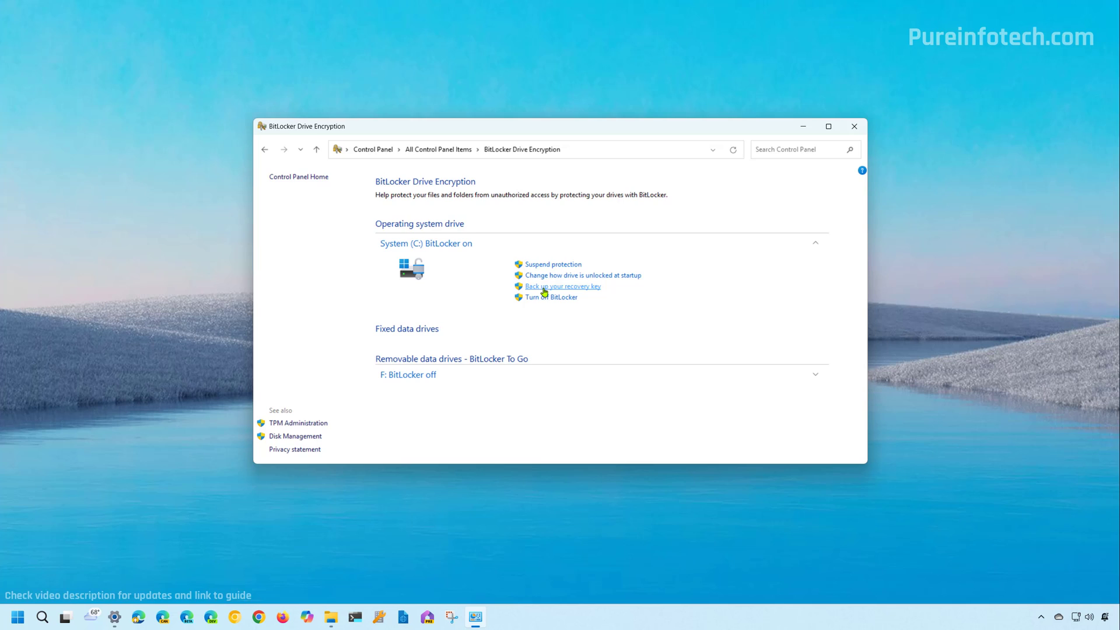
Step: Attempt saving the recovery key to a file in Downloads, dismiss the error, then turn off BitLocker
click(545, 288)
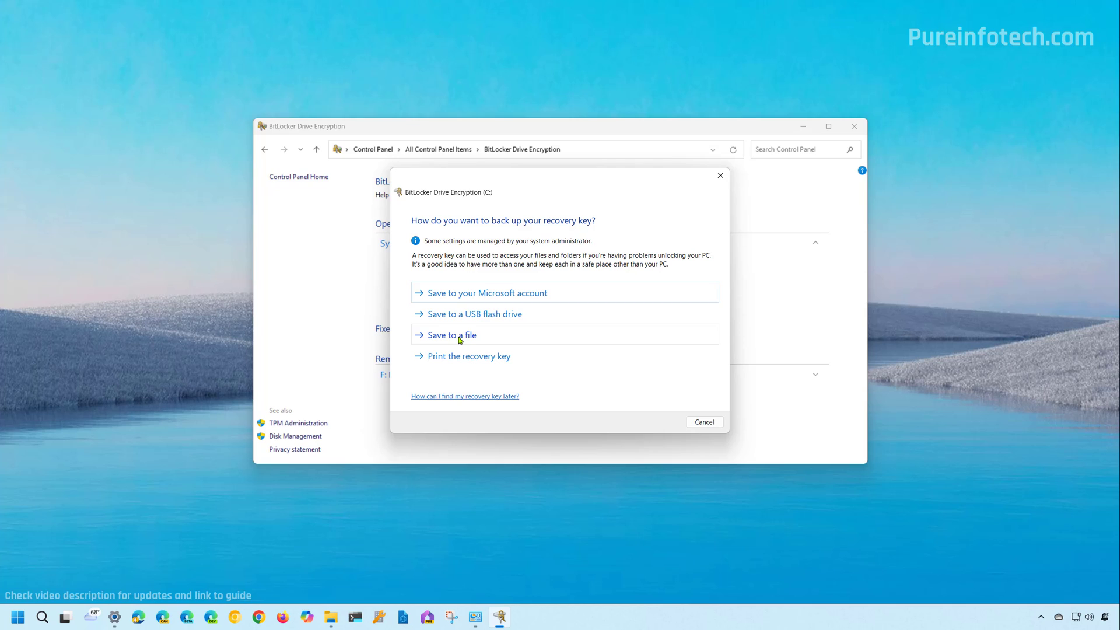
click(467, 336)
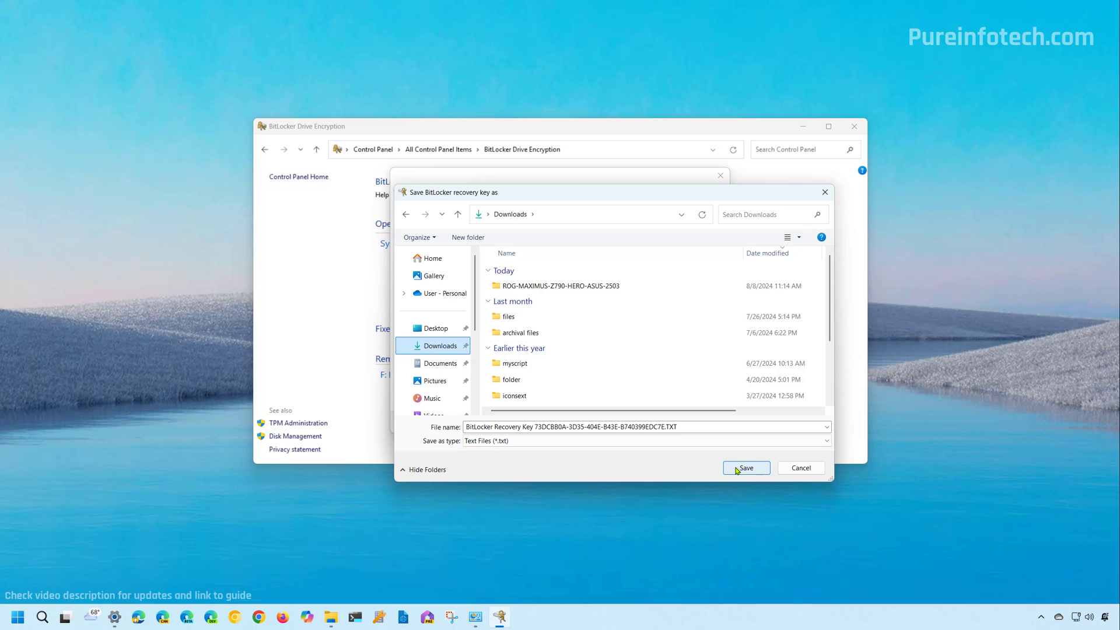
click(737, 470)
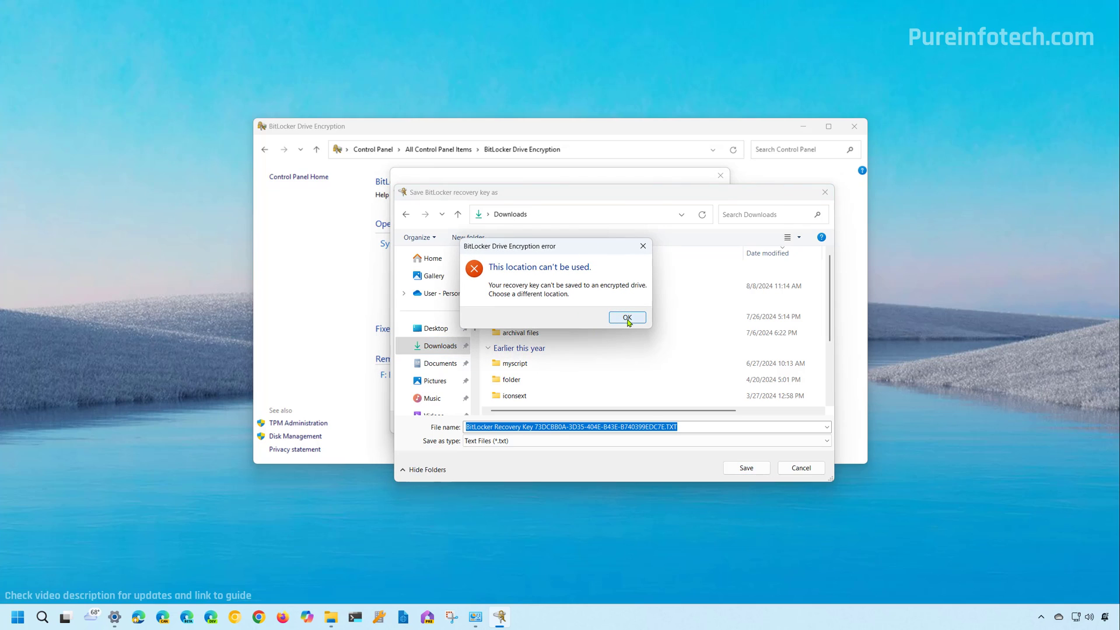
click(627, 318)
click(721, 176)
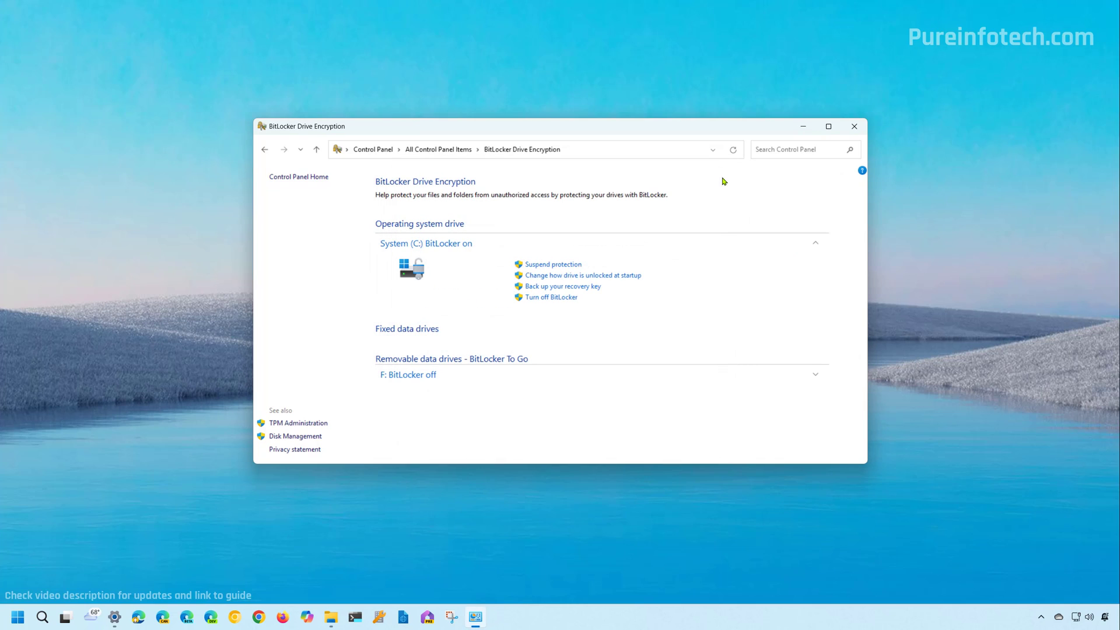
click(552, 301)
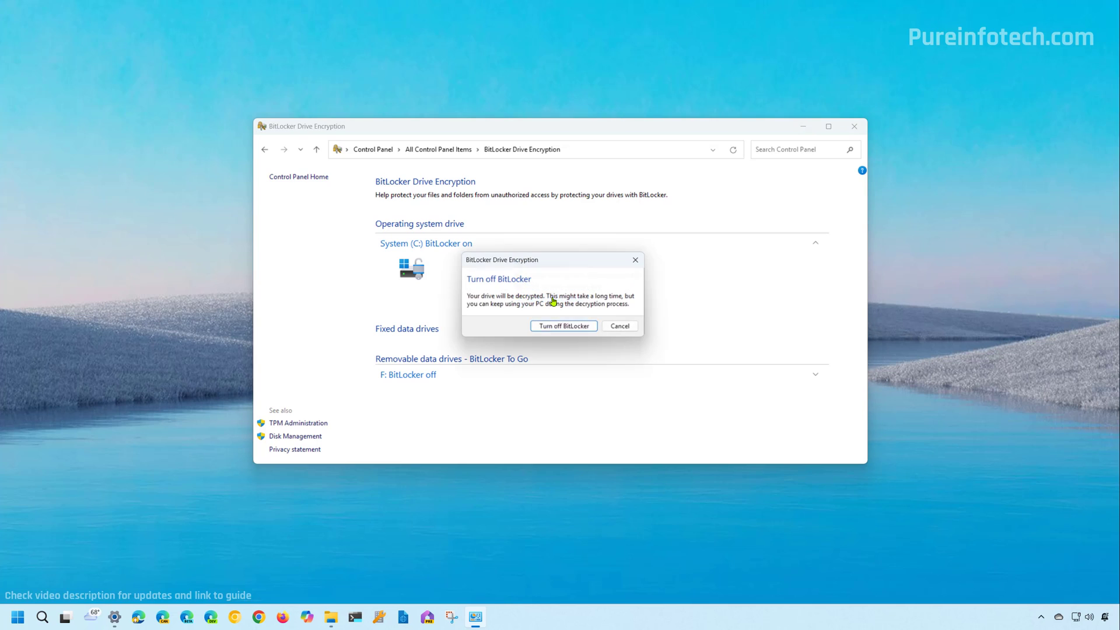
click(564, 330)
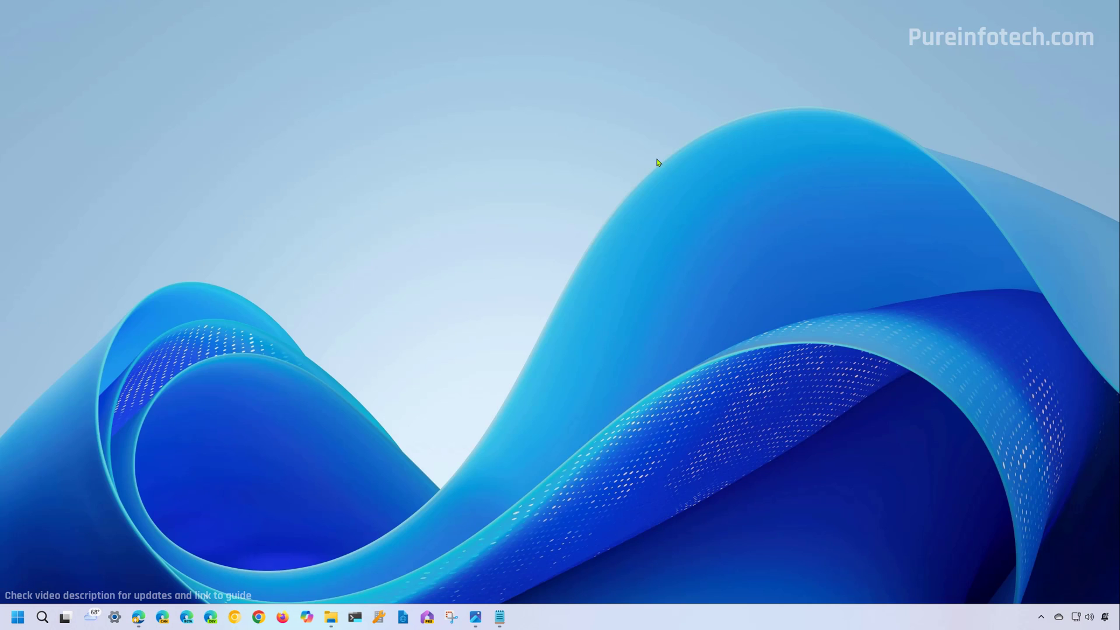